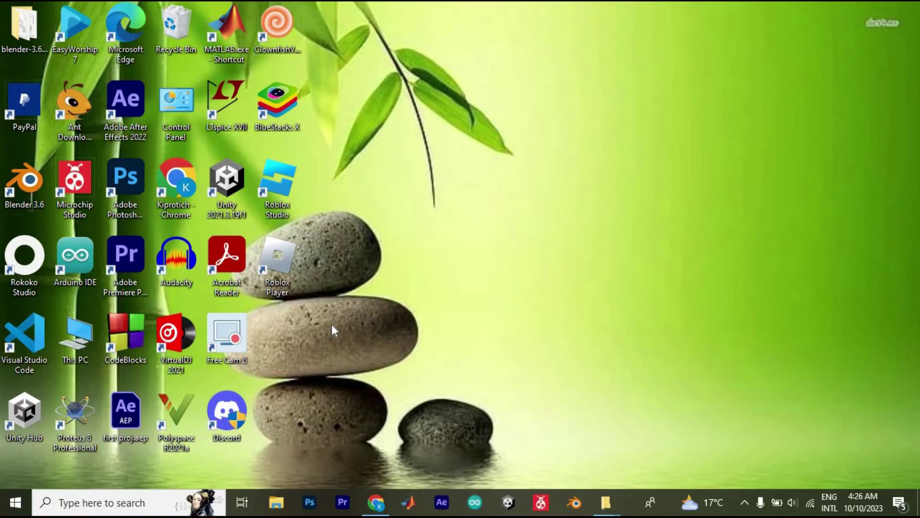
# - Search for 'vlc' from the Windows taskbar and launch VLC media player
pyautogui.click(99, 501)
pyautogui.write('vlc')
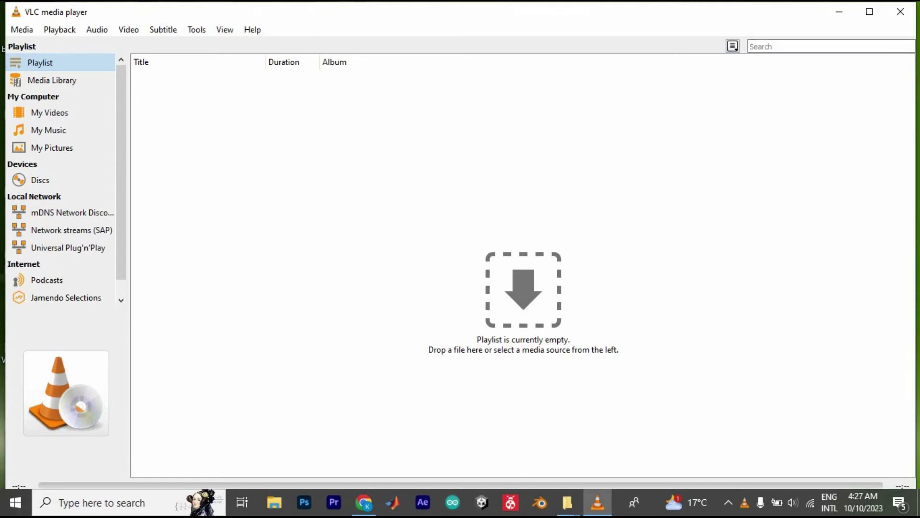
# - Add D:\K-South\MVI_1321.MP4 as the source file in Media > Convert / Save
pyautogui.click(22, 30)
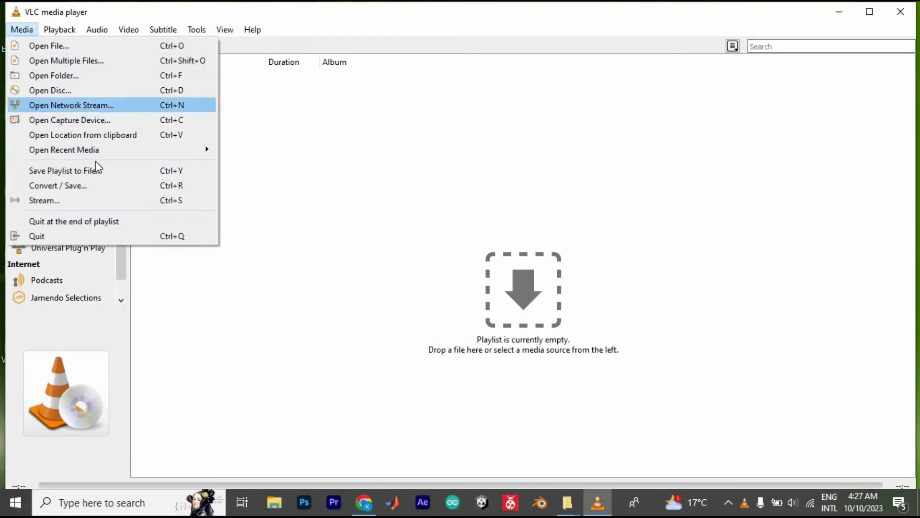
pyautogui.click(93, 186)
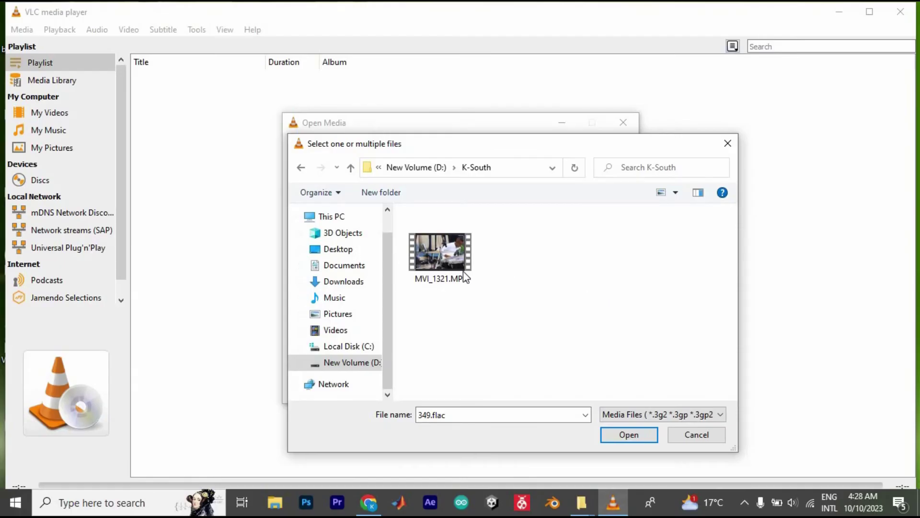
pyautogui.click(435, 268)
pyautogui.click(625, 435)
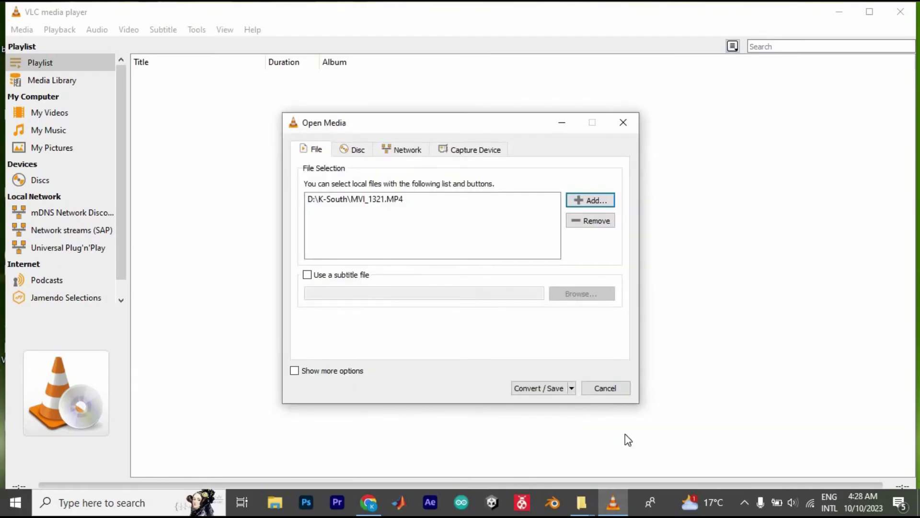
# - Keep the Audio - CD profile and set the output destination to the D:\K-South folder
pyautogui.click(539, 388)
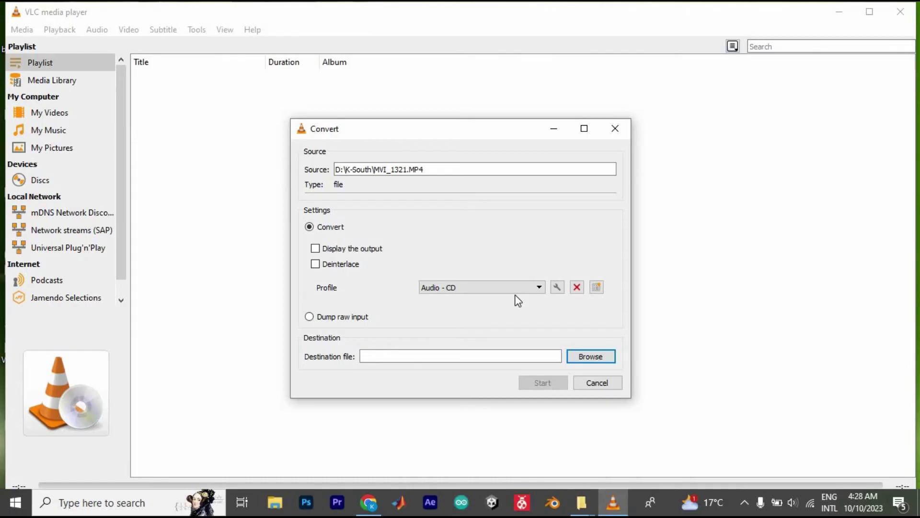
pyautogui.click(475, 287)
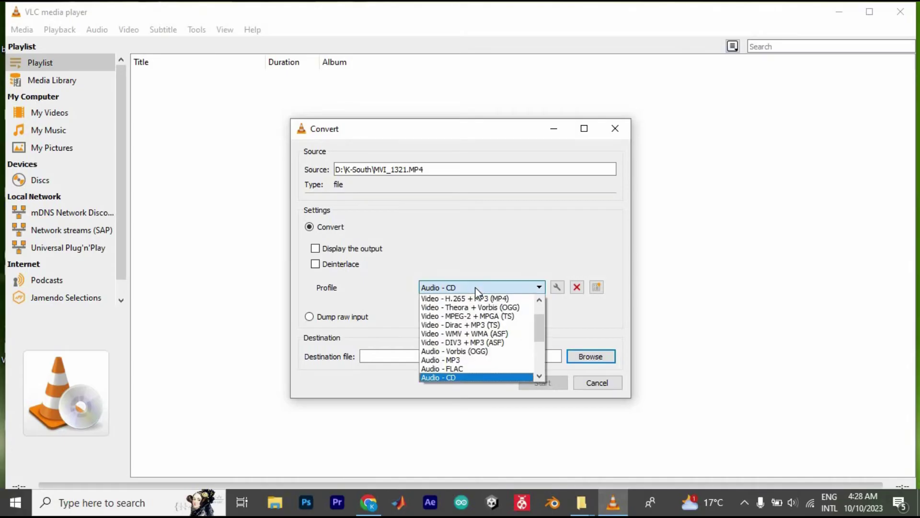
pyautogui.click(469, 376)
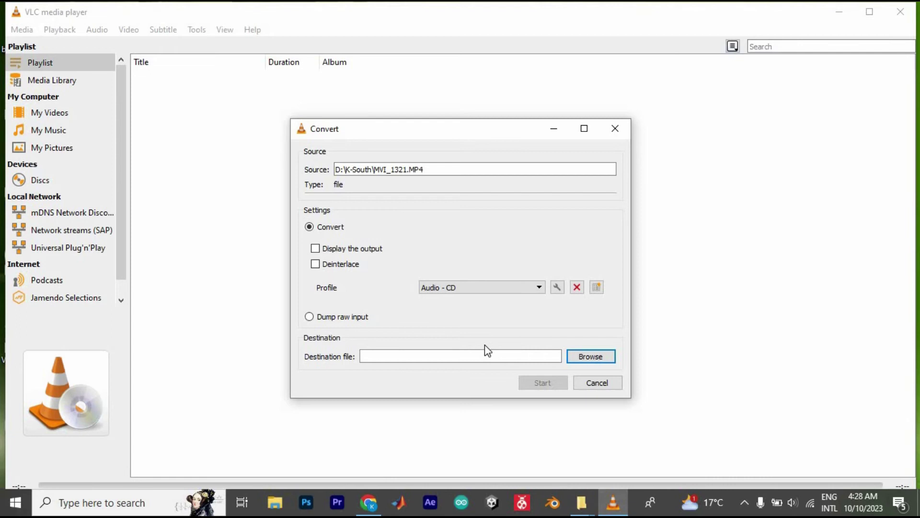
pyautogui.click(595, 363)
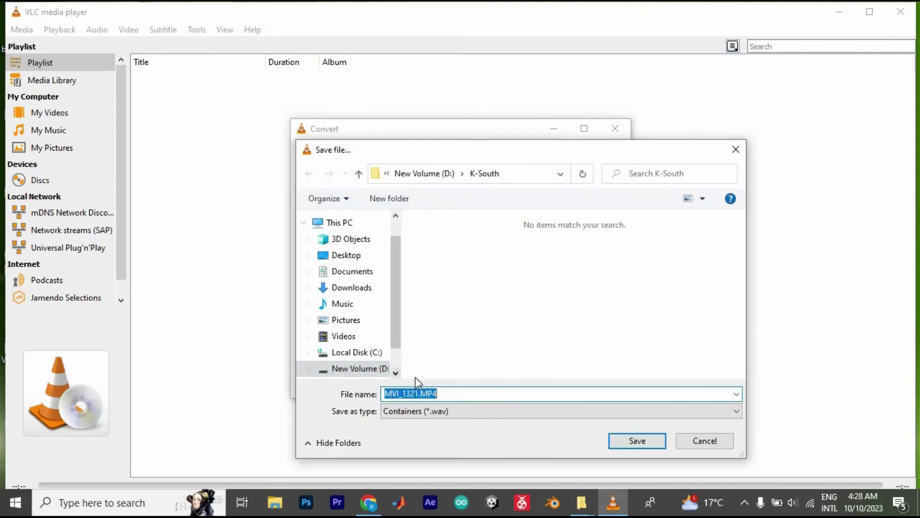
pyautogui.click(624, 442)
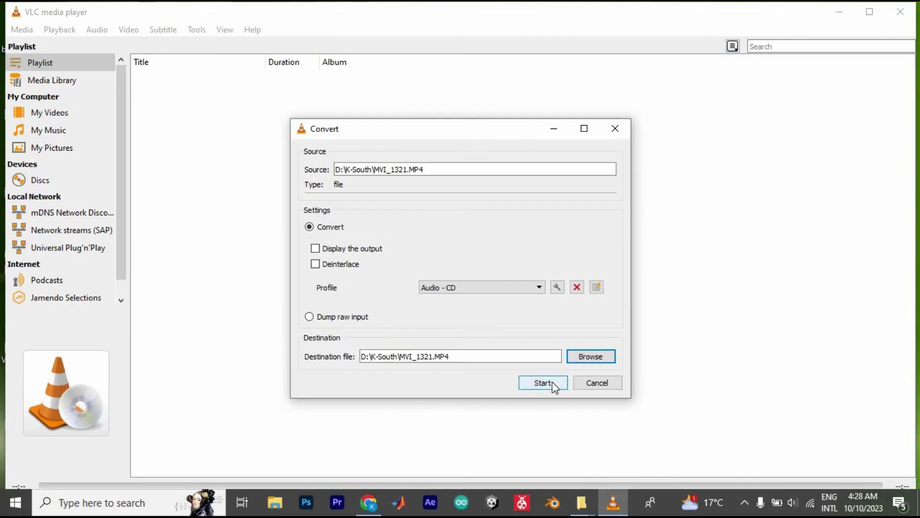
# - Start the MVI_1321.MP4 audio conversion and minimize the VLC window
pyautogui.click(552, 384)
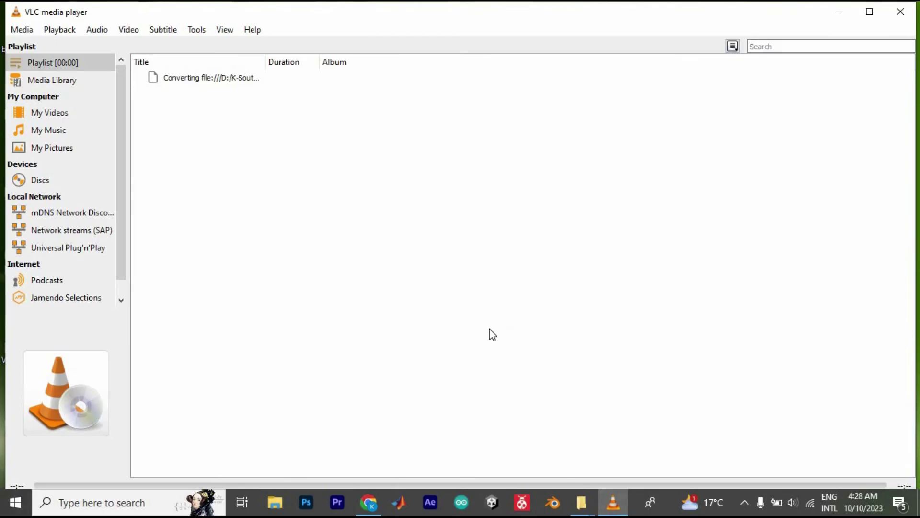
pyautogui.click(836, 17)
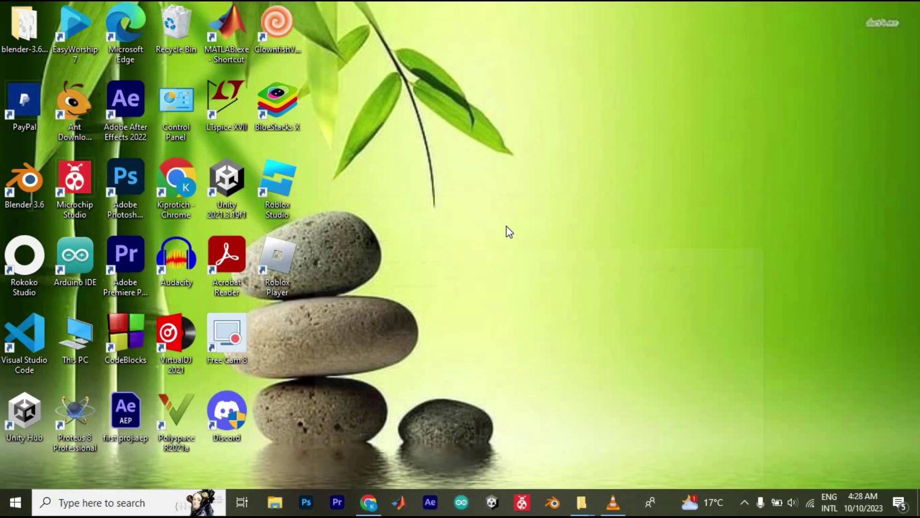